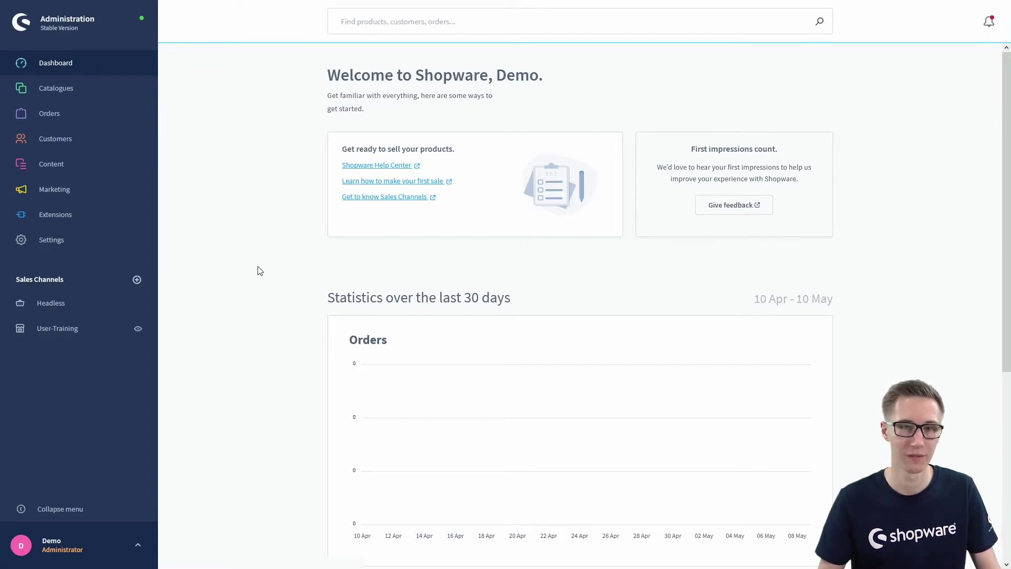
Go to Settings from the dashboard sidebar to reach the Shop settings overview
left_click(99, 241)
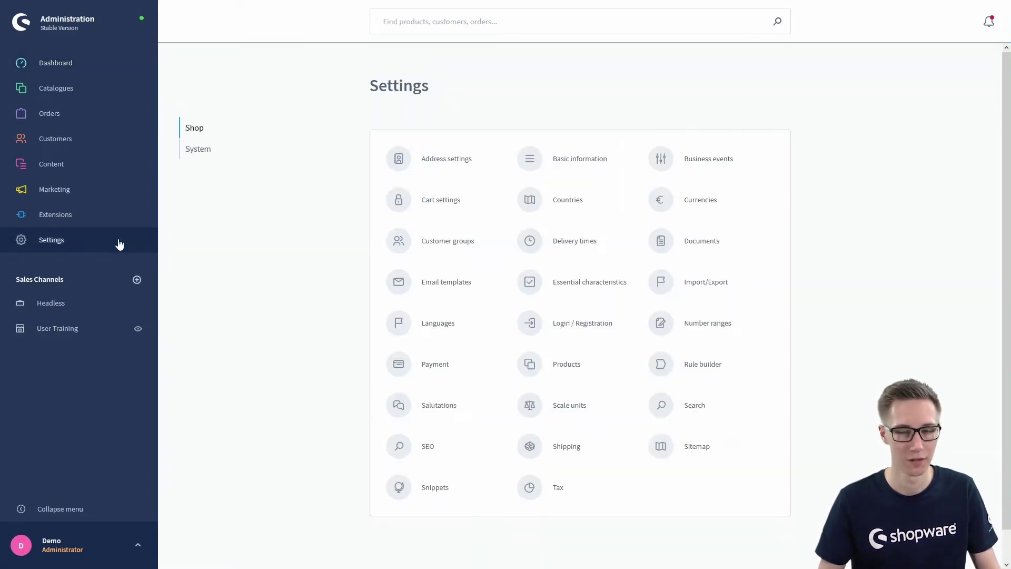
Open the Business events tile in the Shop settings
left_click(681, 162)
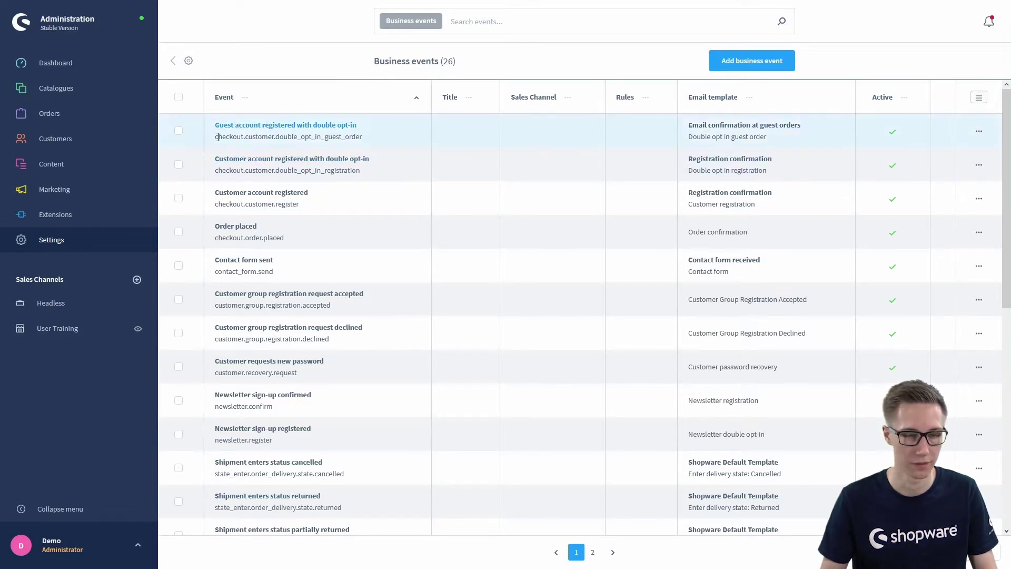
Highlight the first event's name and technical name, then start a new business event
left_click_drag(213, 129, 372, 125)
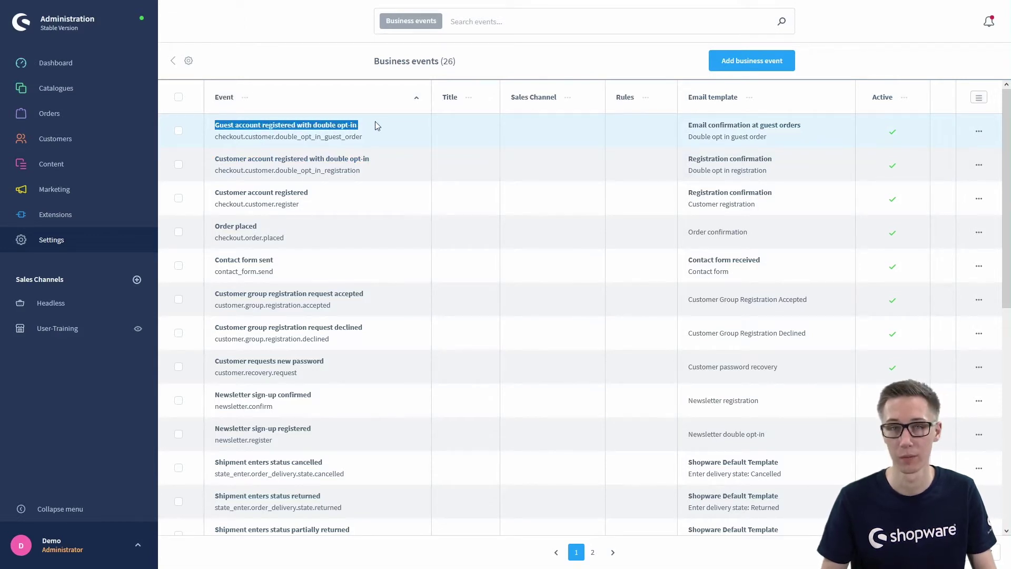
left_click(274, 140)
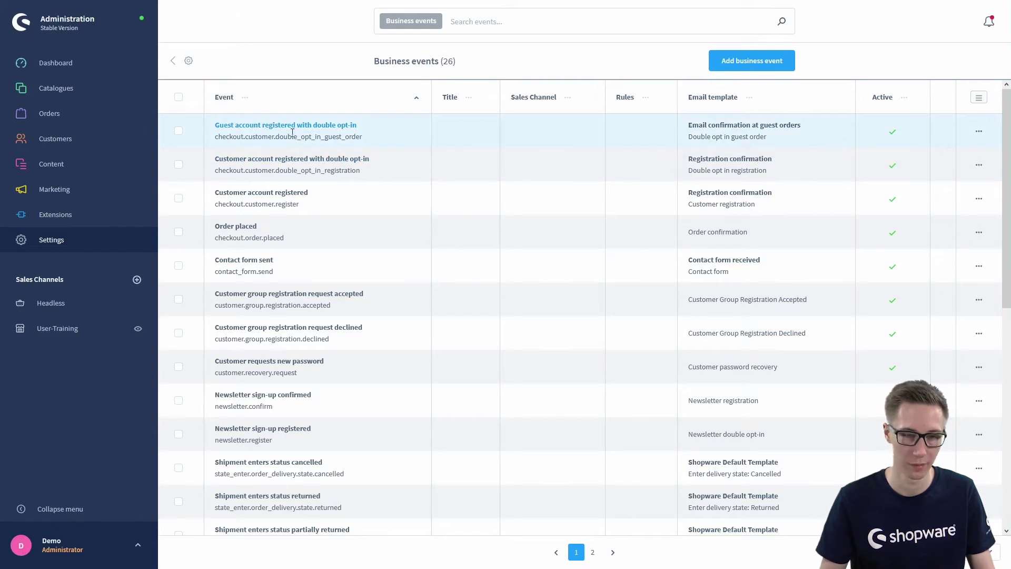
double_click(314, 135)
left_click(350, 136)
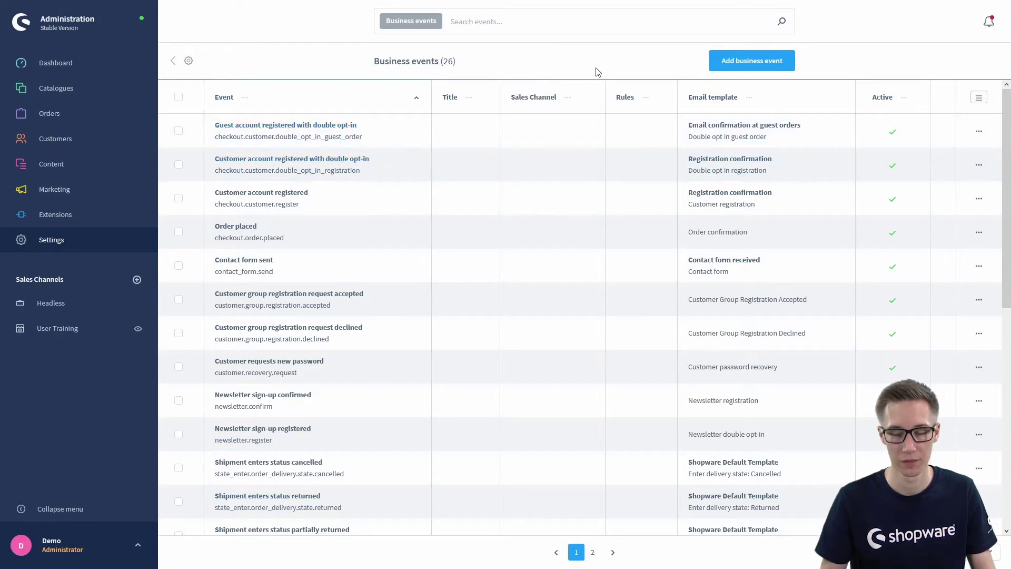
left_click(724, 70)
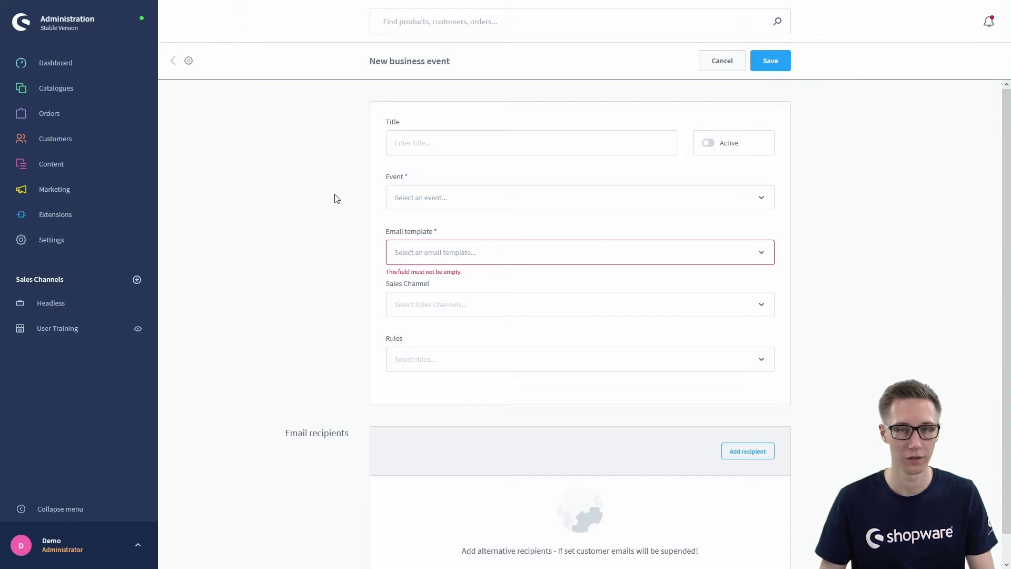
Enter the title 'Order Confirmation paid in advance' and switch the event to Active
left_click(448, 143)
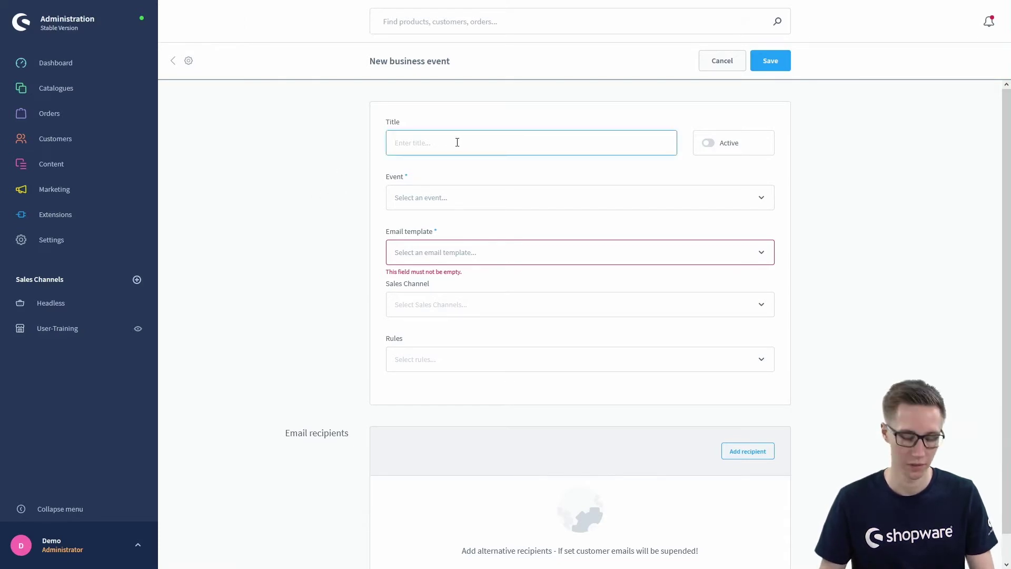
type("Order Confirmation paid in advance")
key("ctrl+a")
left_click(348, 176)
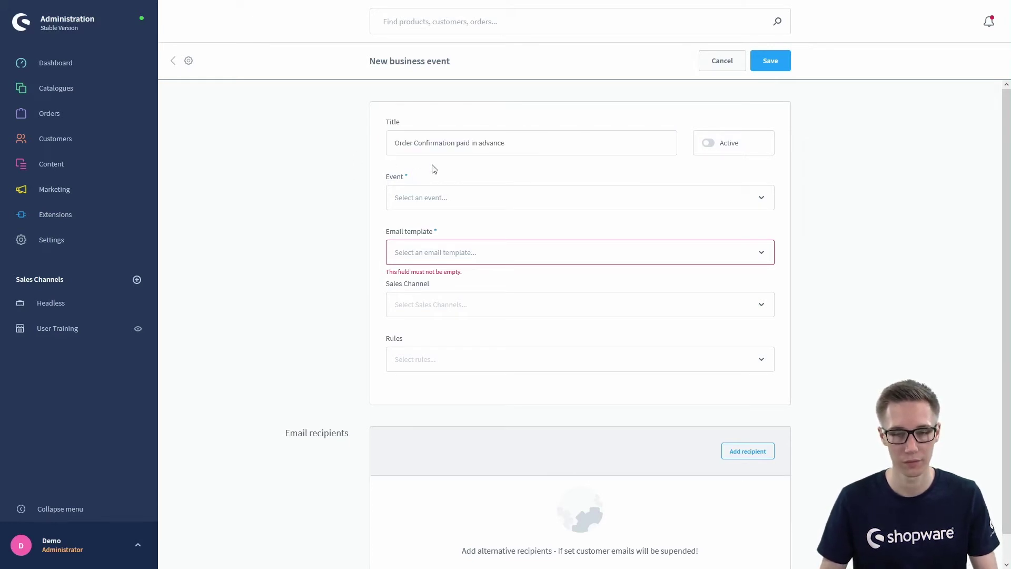
triple_click(394, 141)
left_click(477, 144)
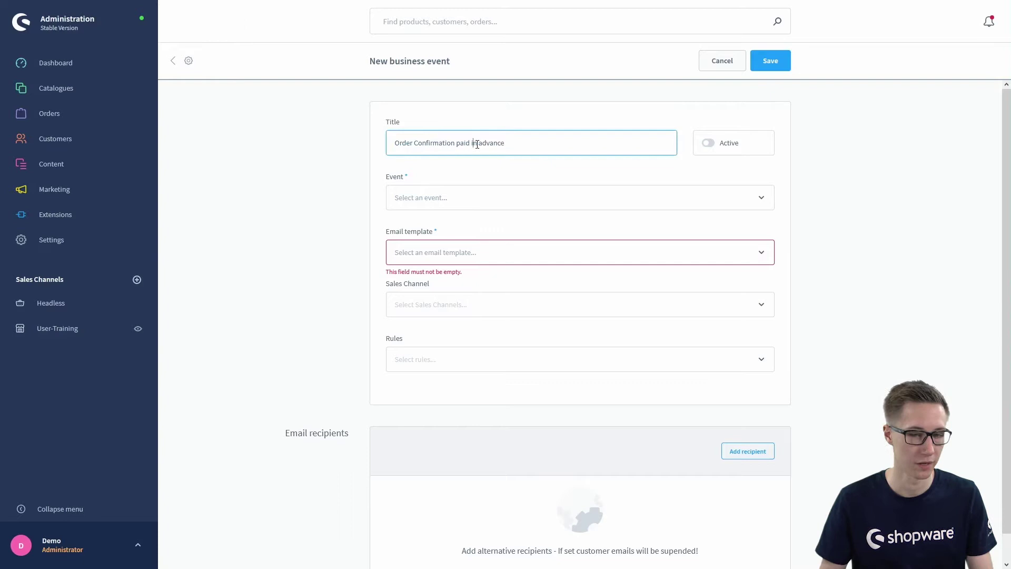
left_click(708, 143)
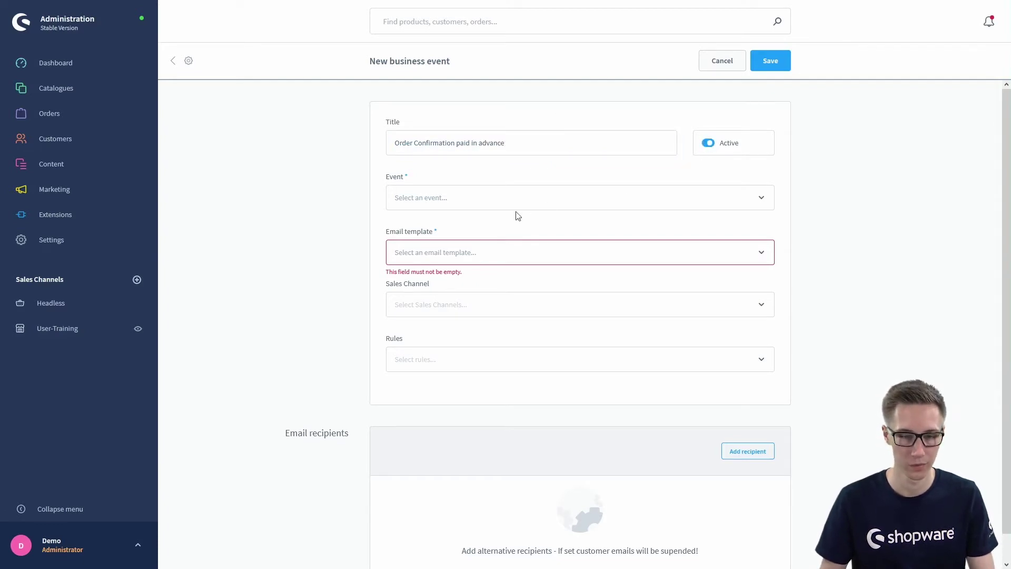
Choose Order placed as the triggering event, searching the list for 'order'
left_click(485, 200)
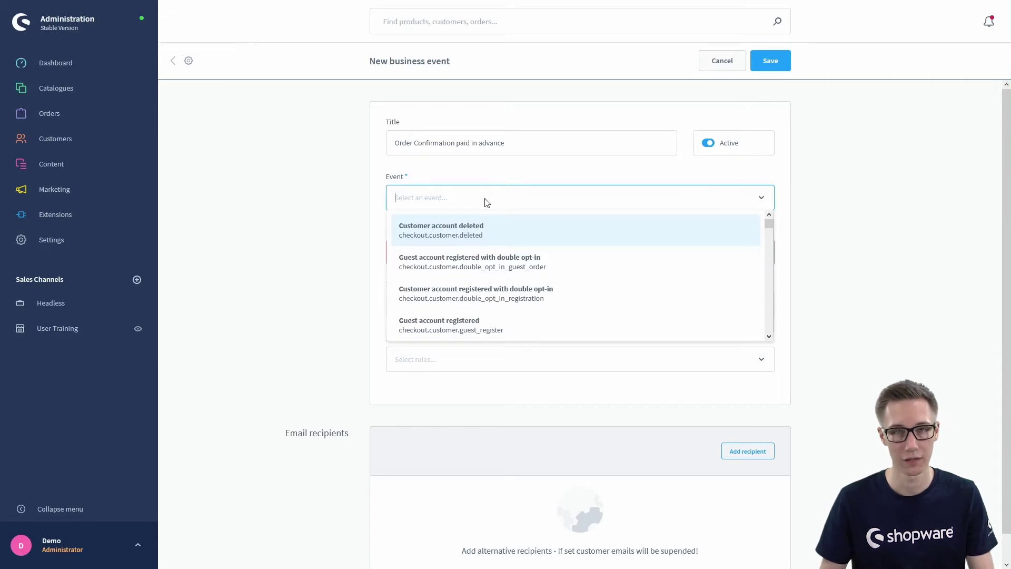
scroll(471, 268, "down", 3)
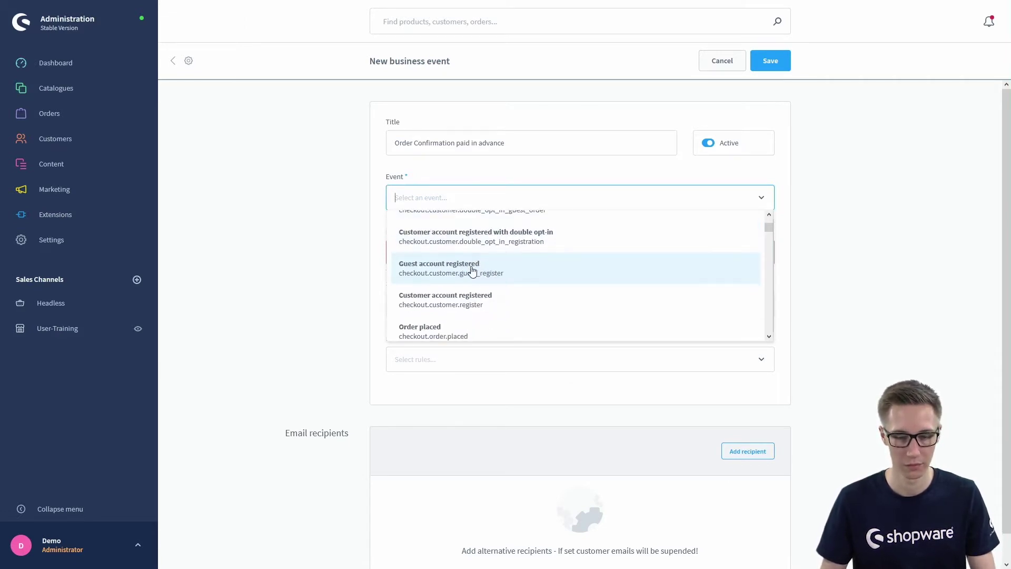
scroll(472, 270, "up", 3)
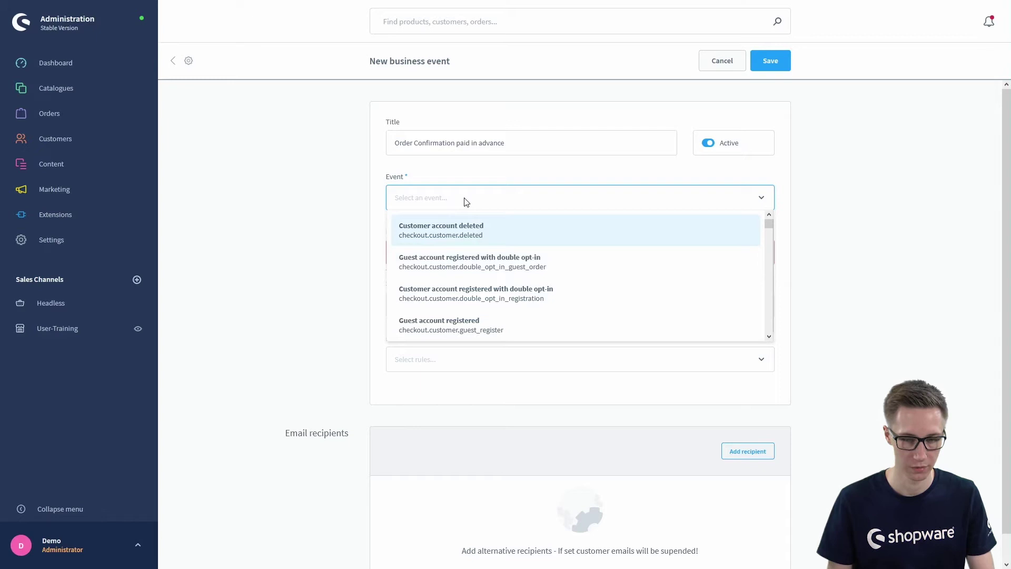
type("order")
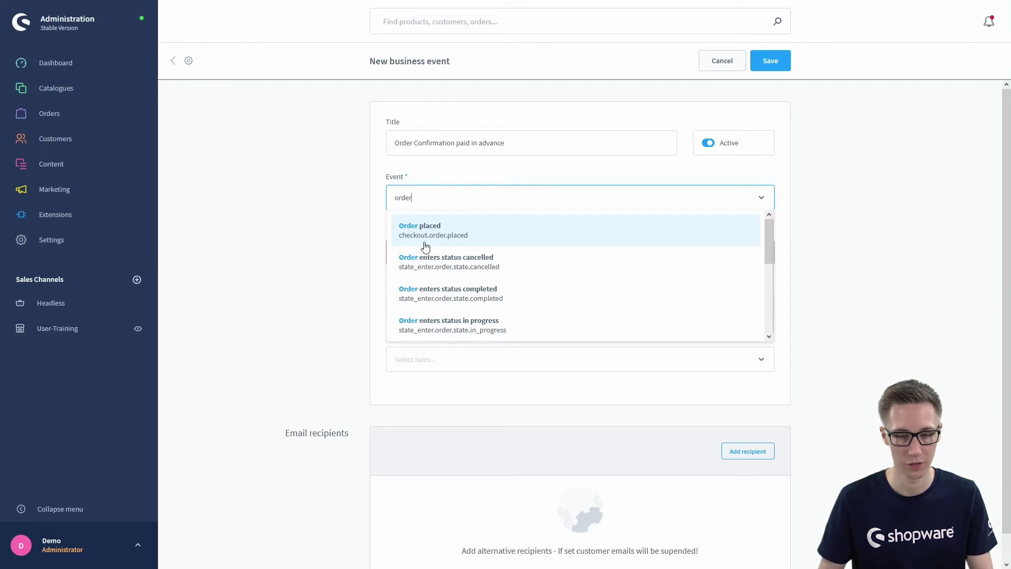
left_click(463, 233)
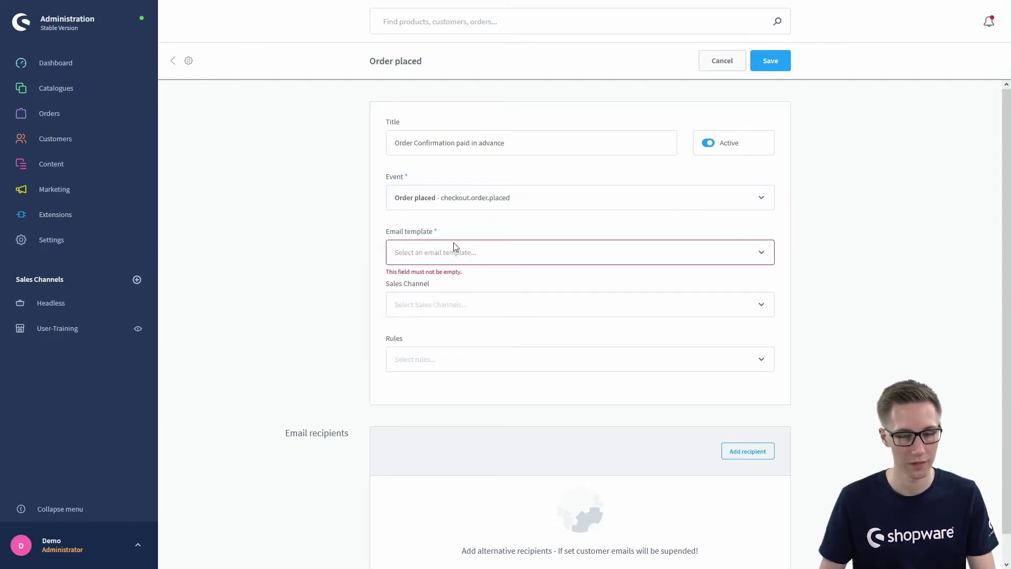
Browse the email template list without selecting one, then go back to Settings
left_click(482, 253)
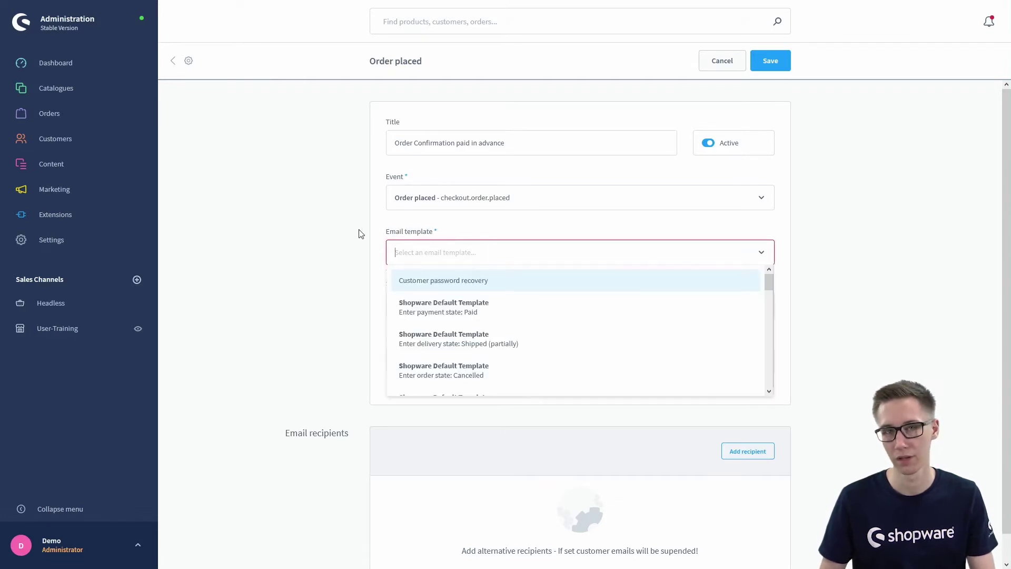
scroll(490, 311, "down", 1)
left_click(469, 260)
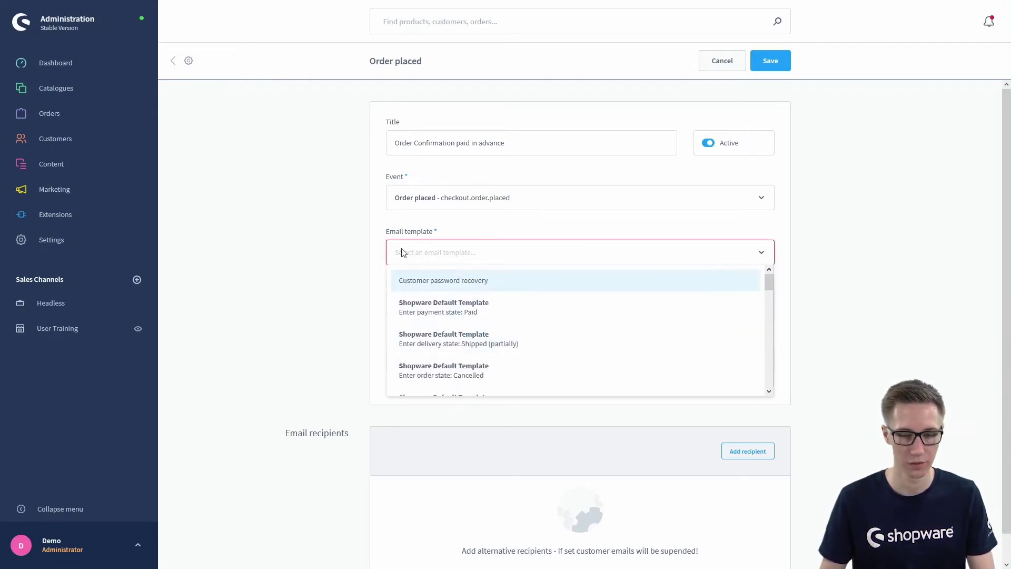
left_click(363, 252)
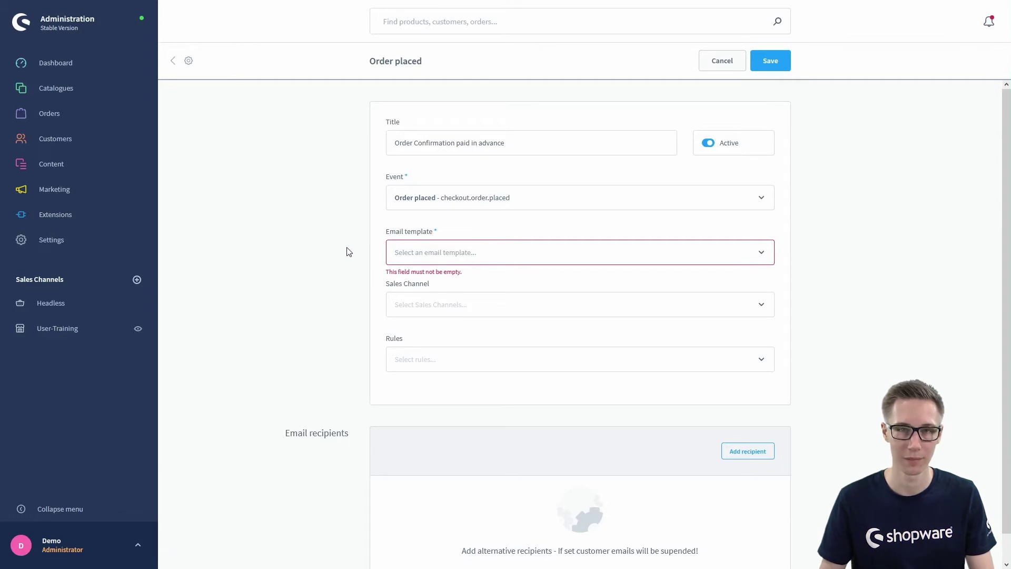
left_click(51, 243)
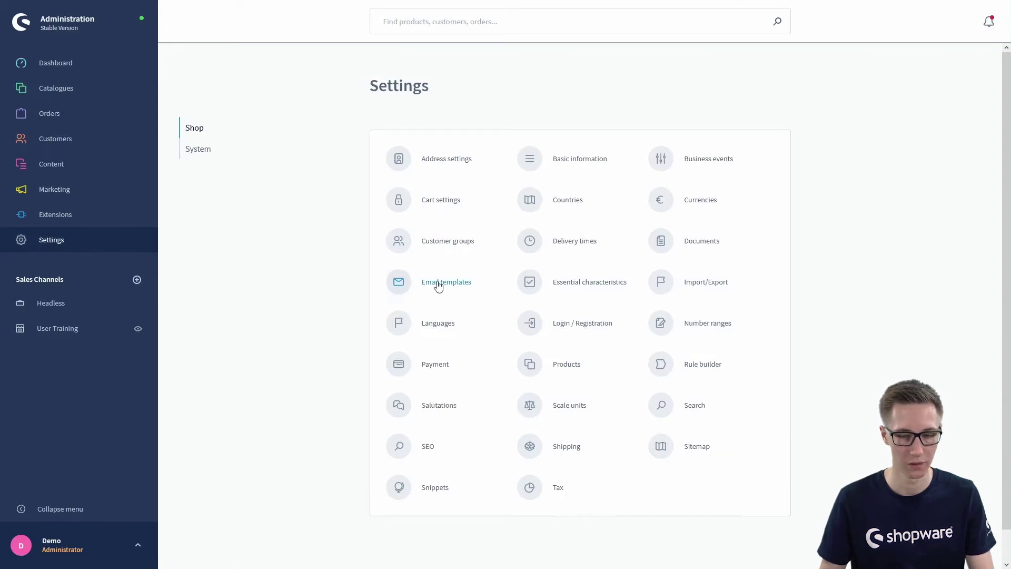
Duplicate the Order confirmation template from the Email templates list
left_click(420, 291)
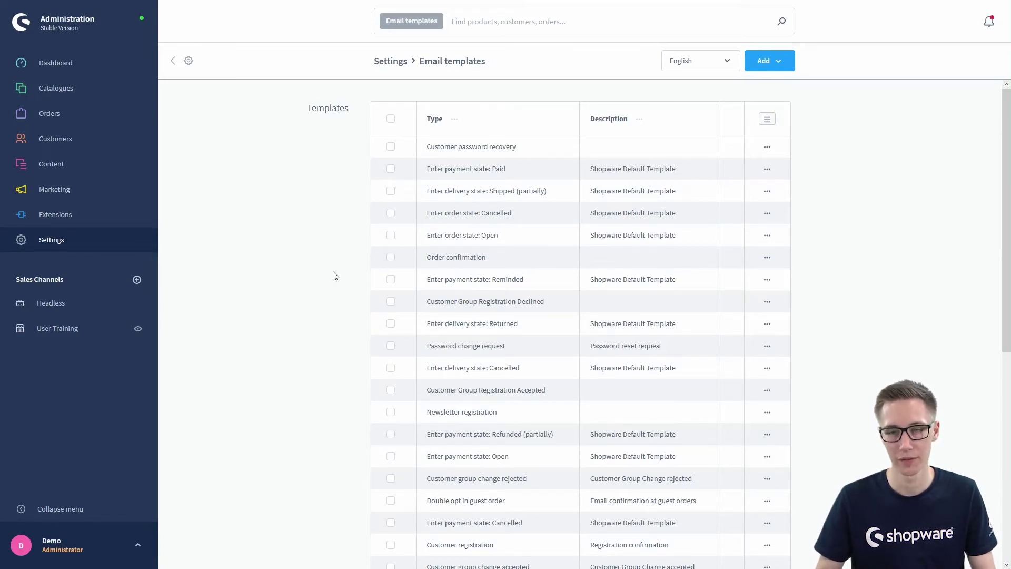
left_click(774, 68)
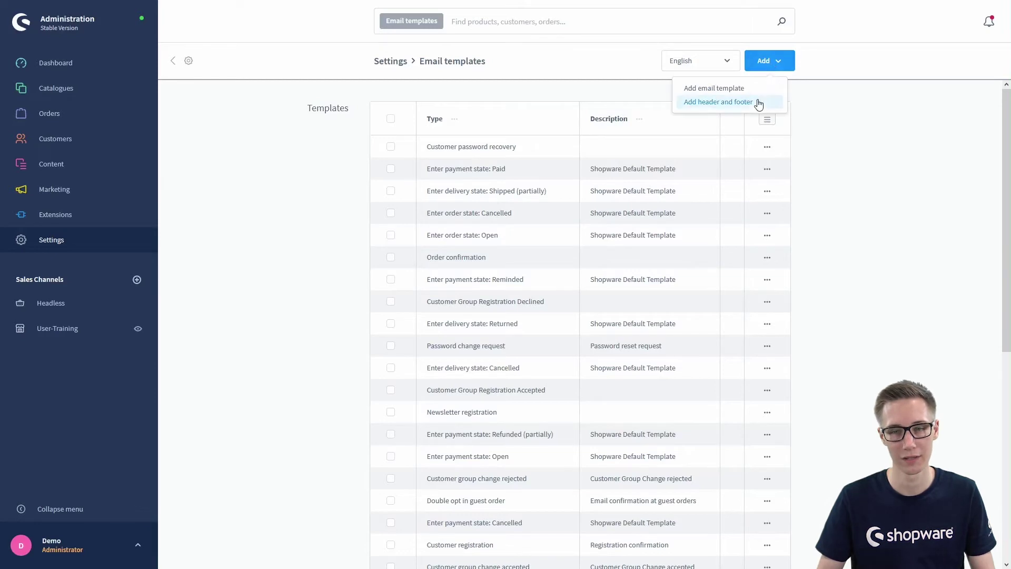
left_click(838, 138)
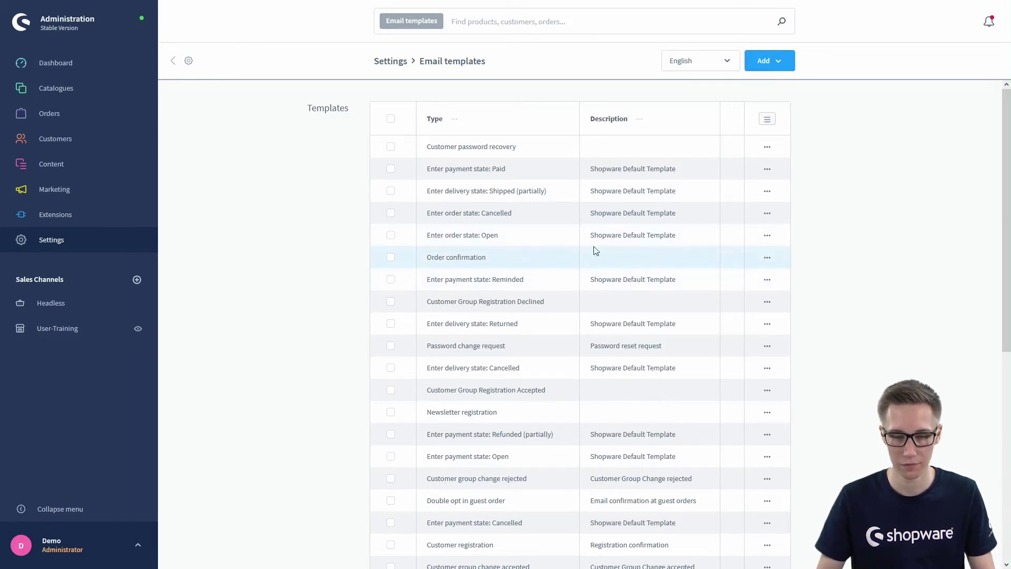
left_click(767, 258)
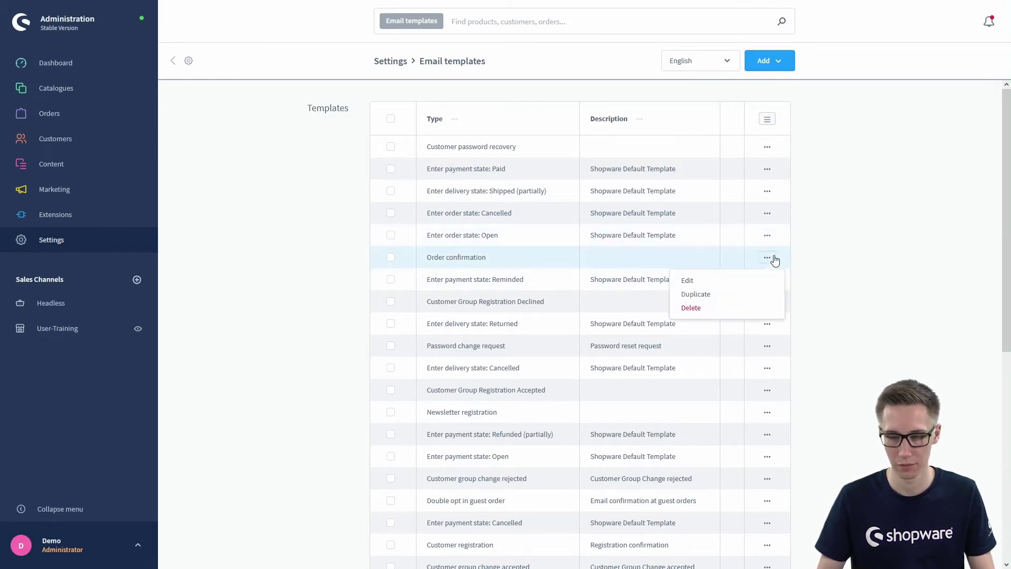
left_click(739, 300)
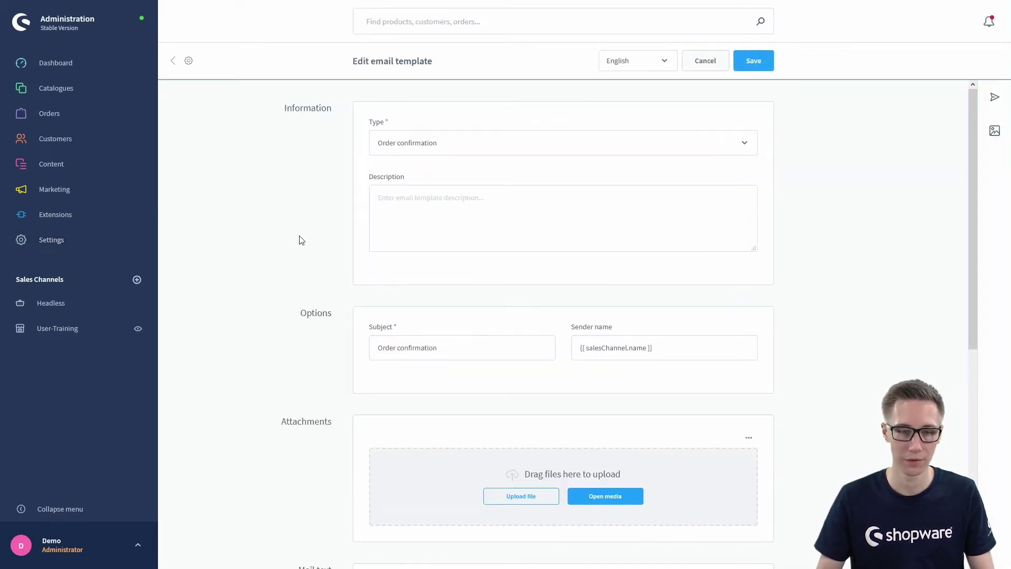
Give the duplicated template the description 'Paid in advance'
left_click(427, 207)
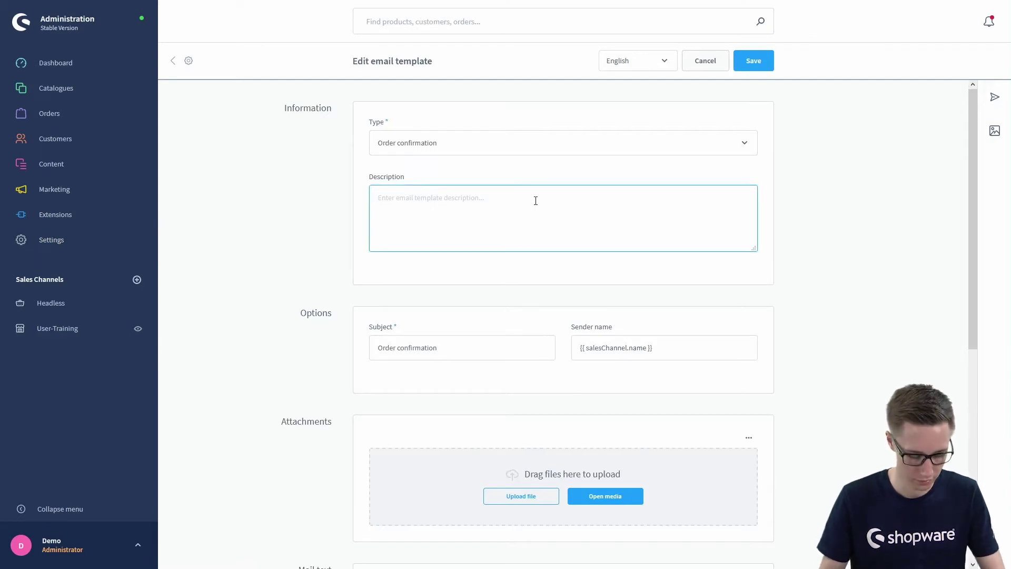
type("Paid in advance")
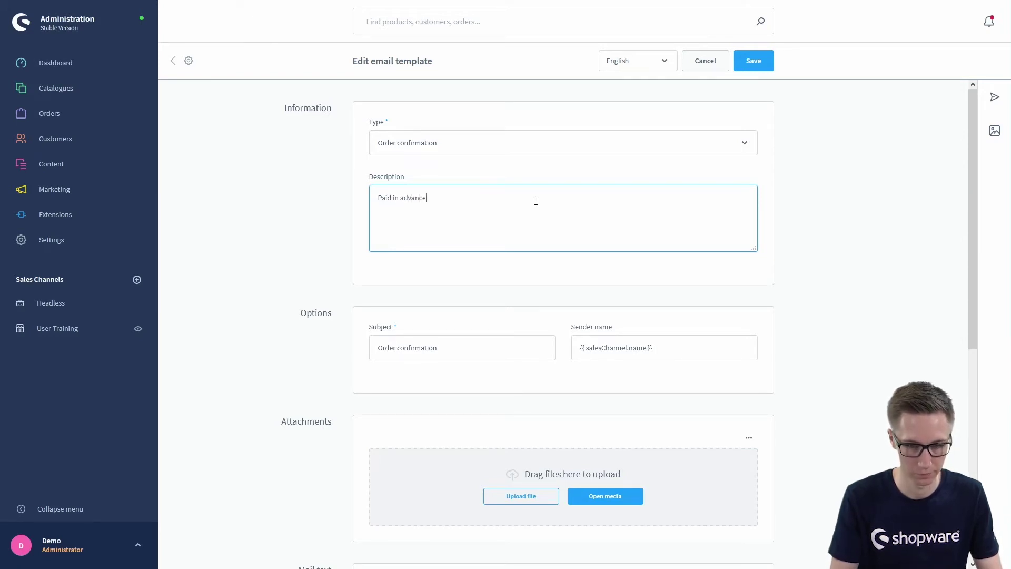
left_click(268, 285)
Add 'hello' to HTML line 6 after 'We have' and save the template
scroll(310, 251, "down", 7)
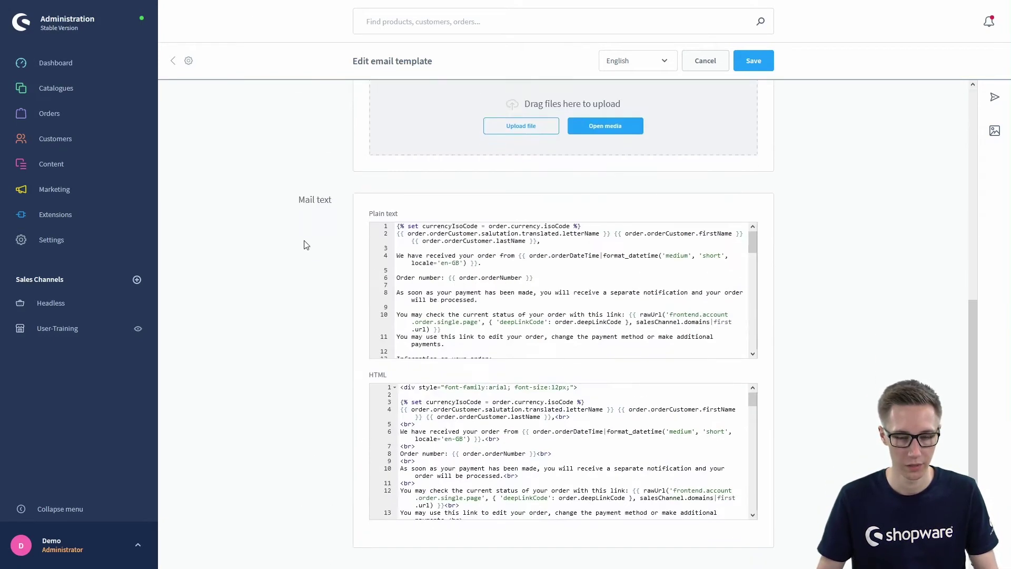
left_click(430, 433)
type("hello")
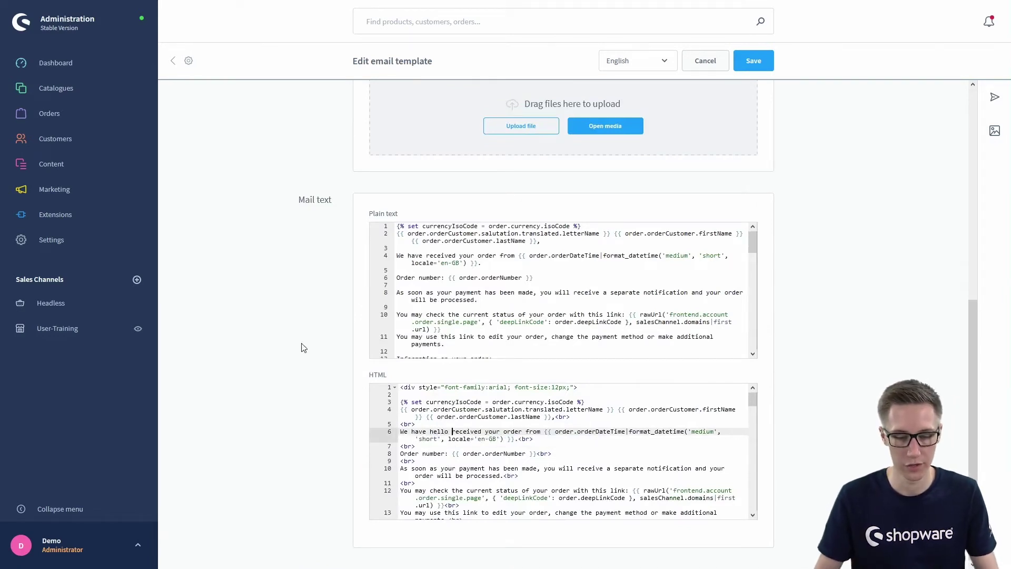
scroll(294, 411, "up", 7)
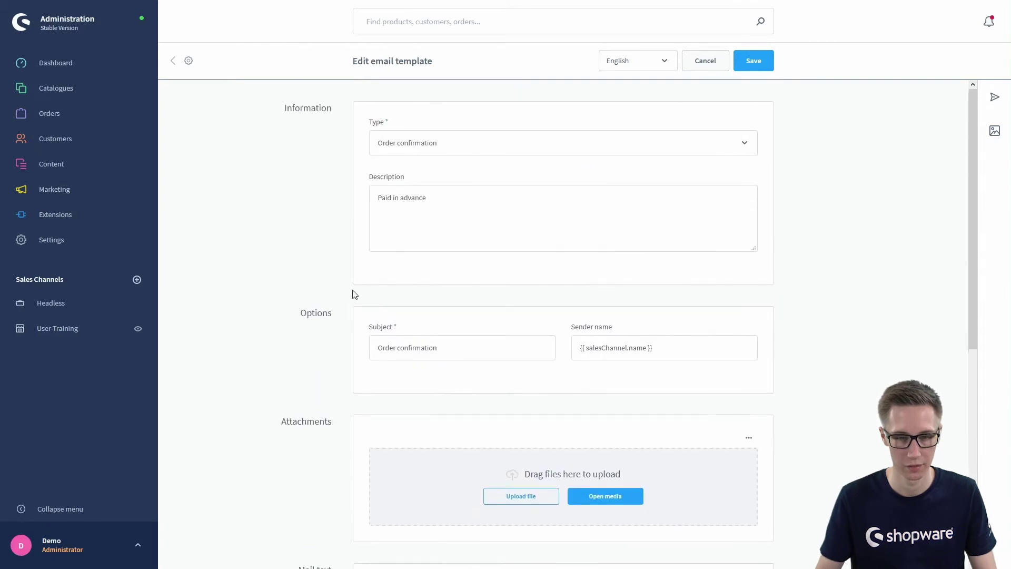
left_click(753, 61)
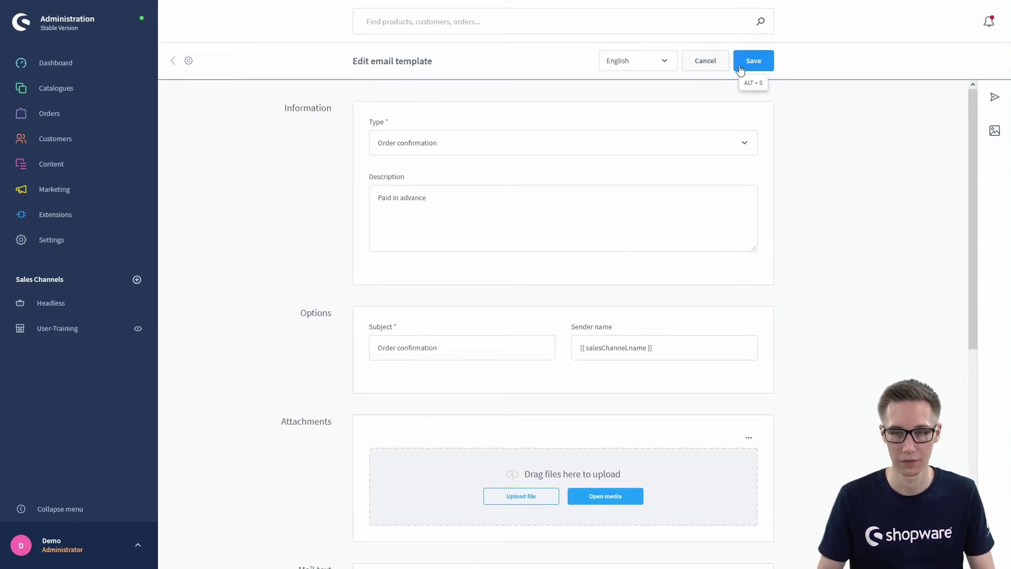
left_click(740, 69)
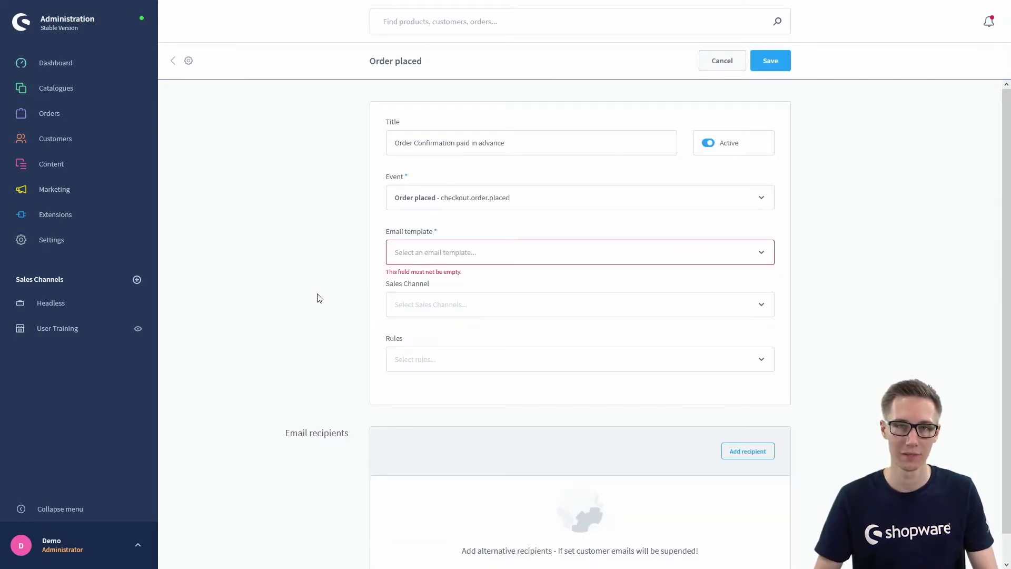
Select the 'Paid in advance' email template and the User-Training sales channel
left_click(440, 257)
type("paid")
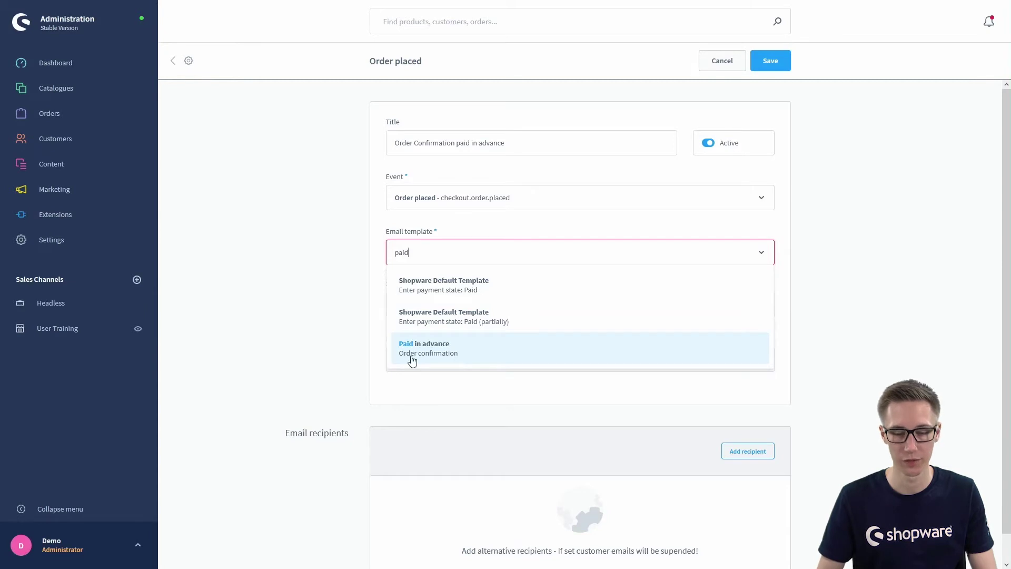
left_click(424, 353)
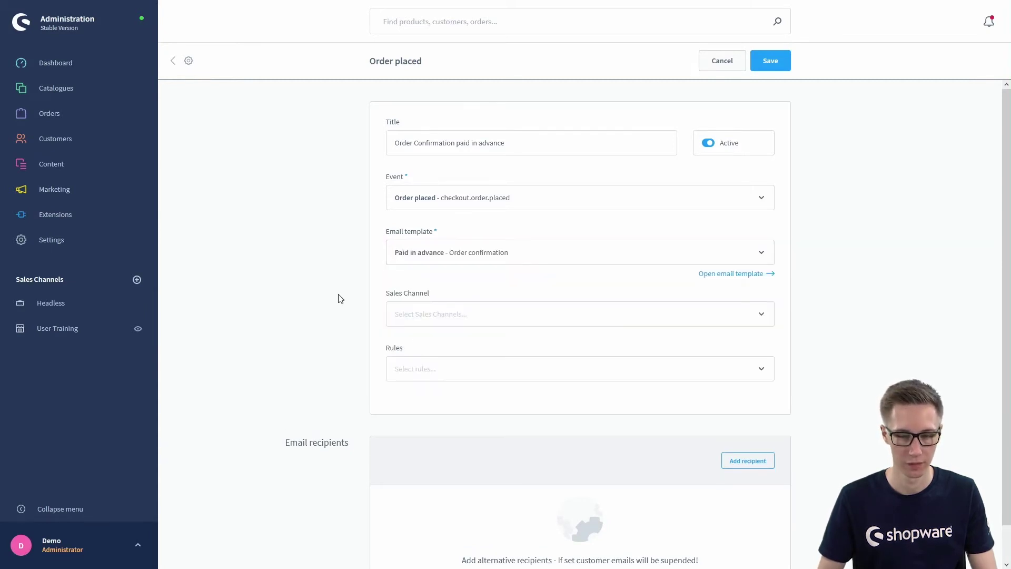
left_click(476, 312)
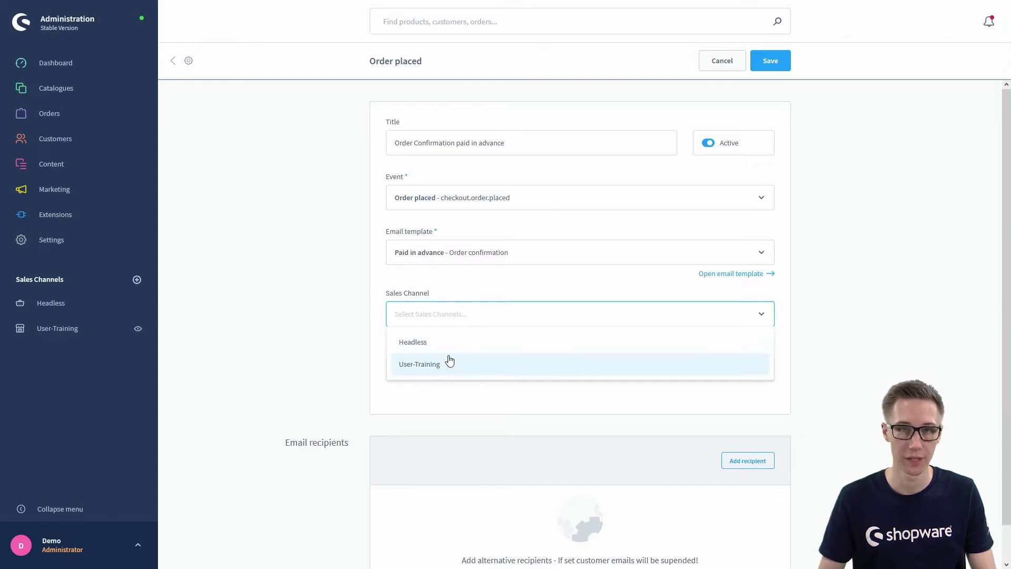
left_click(432, 365)
left_click(293, 326)
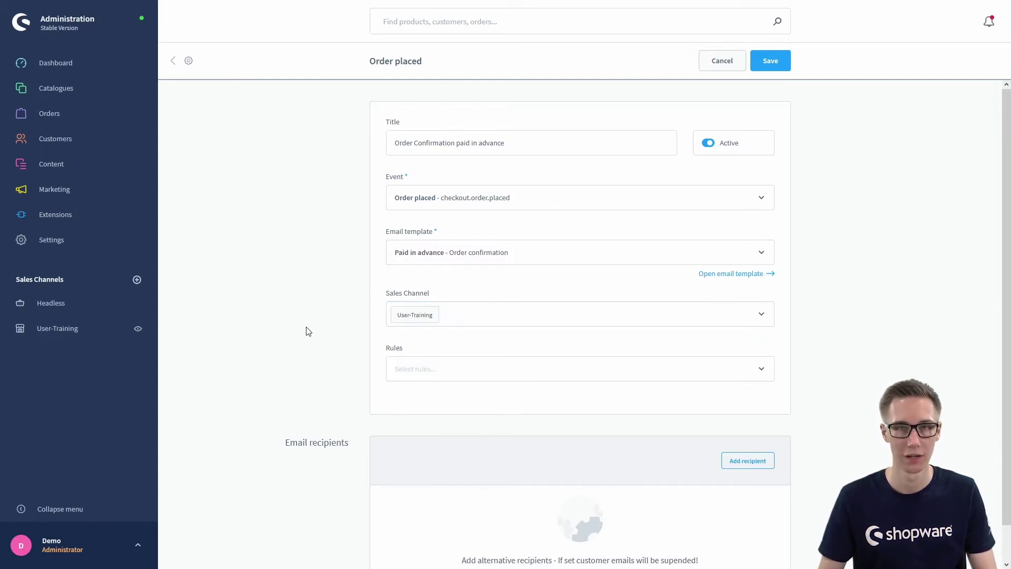
Add the paidInAdvance rule to the event, searching the rules for 'paid'
scroll(316, 337, "down", 1)
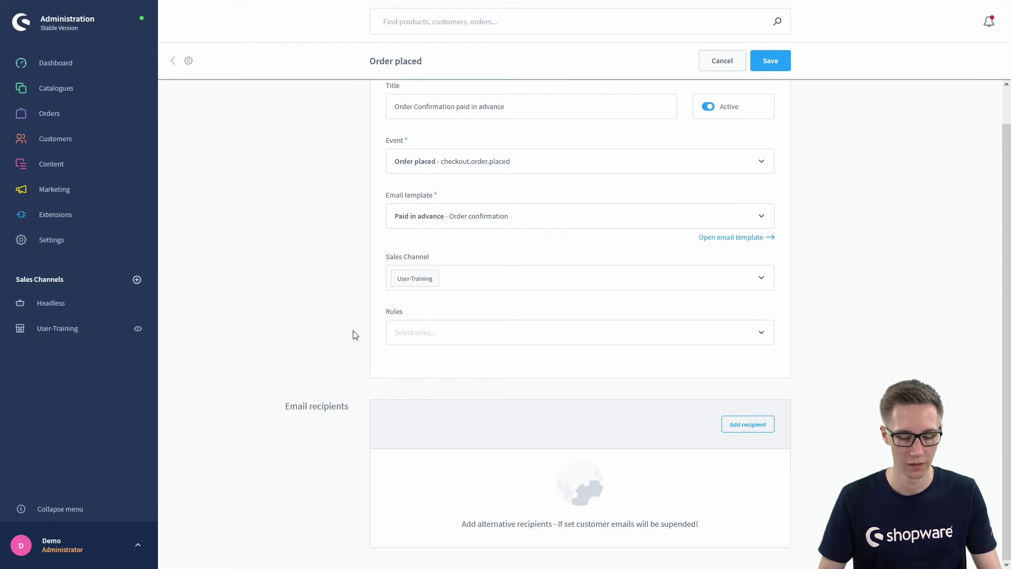
left_click(462, 331)
type("paid")
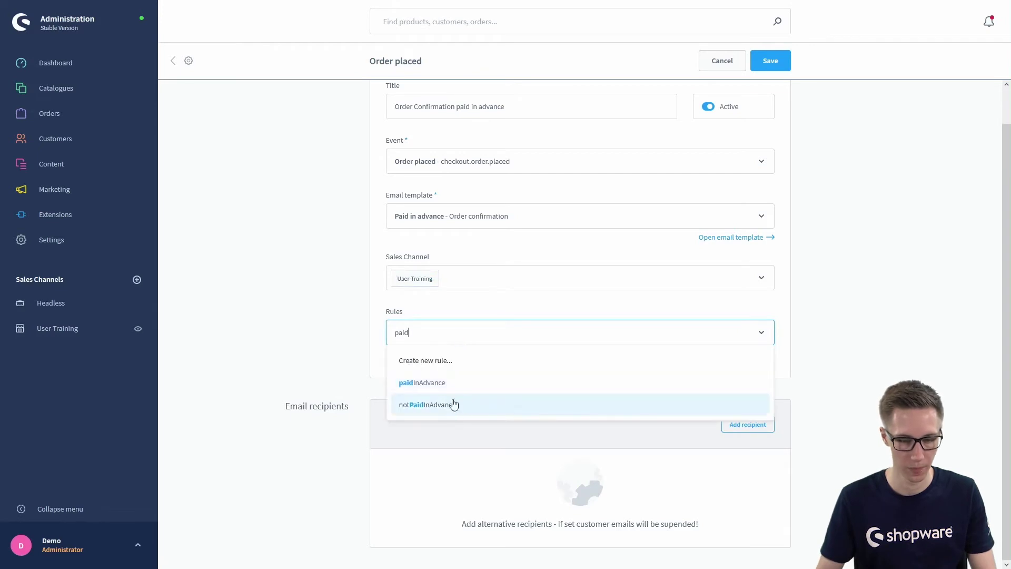
left_click(328, 364)
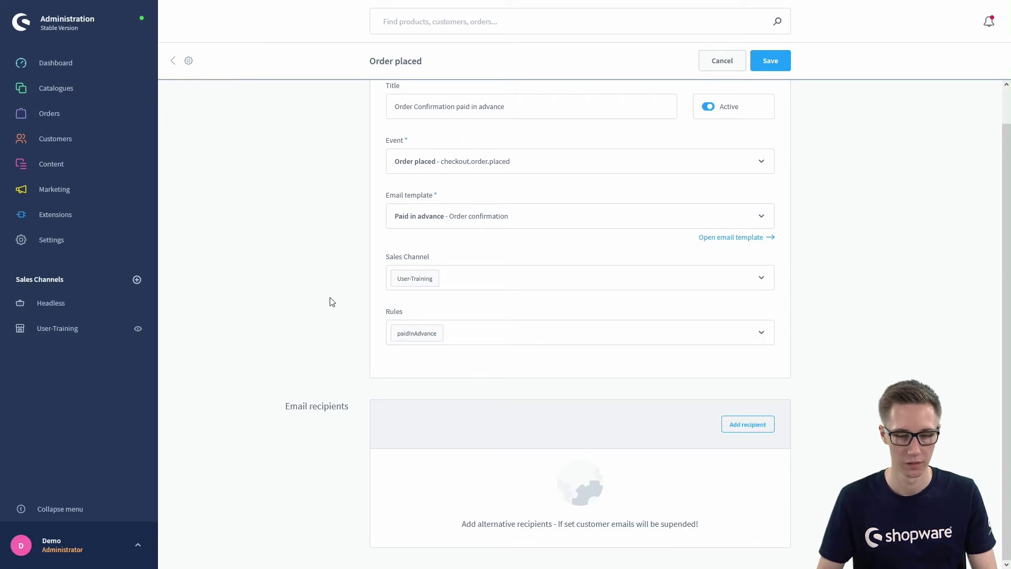
scroll(326, 305, "up", 1)
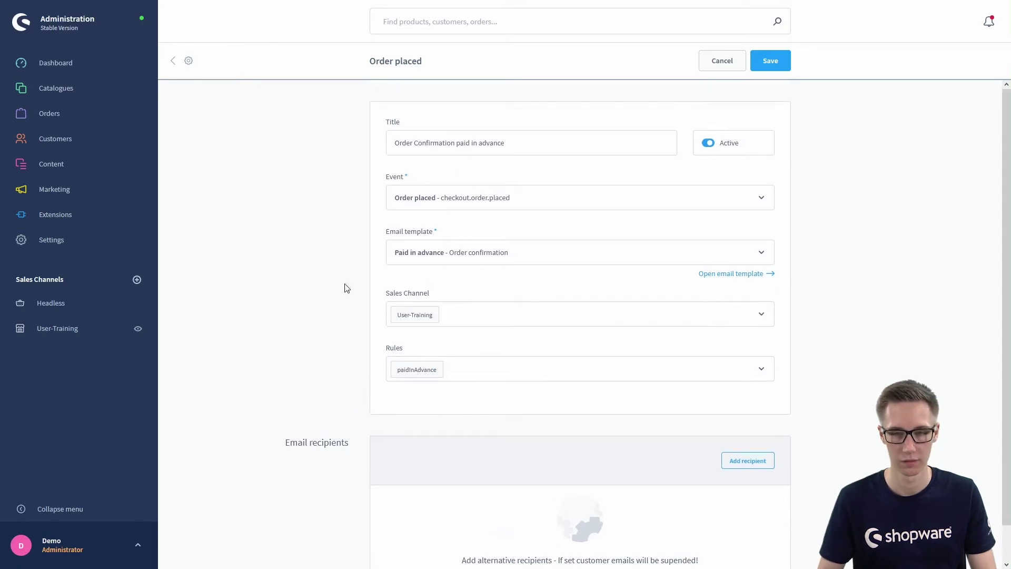
Save the Order Confirmation paid in advance event and review the resulting form
left_click(769, 61)
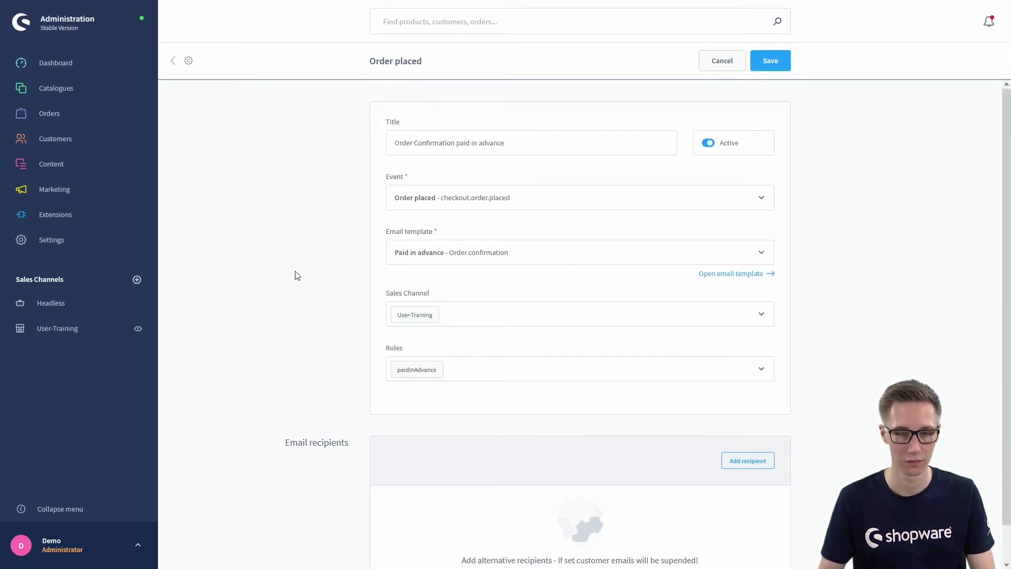
scroll(307, 311, "down", 1)
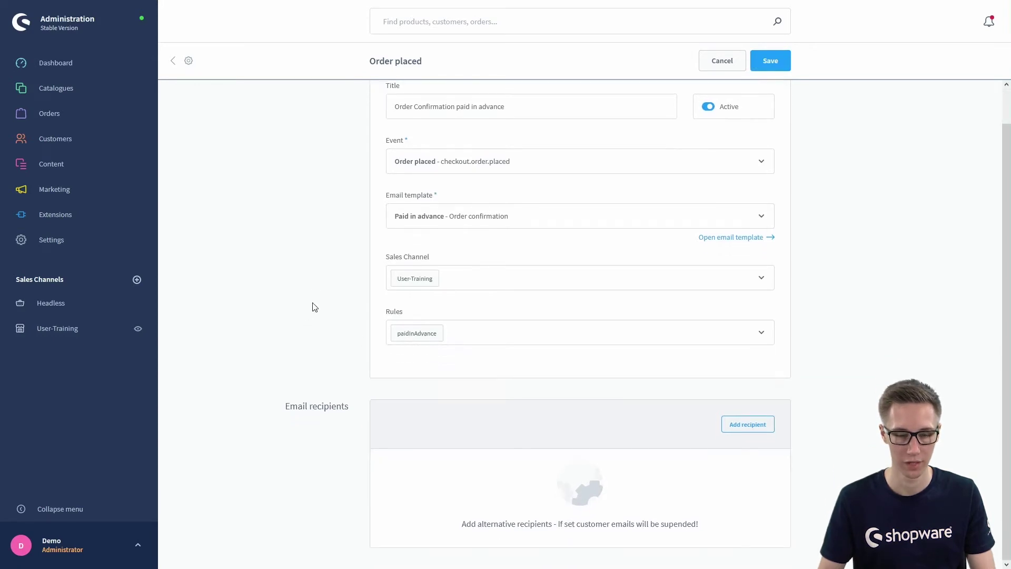
scroll(280, 336, "up", 1)
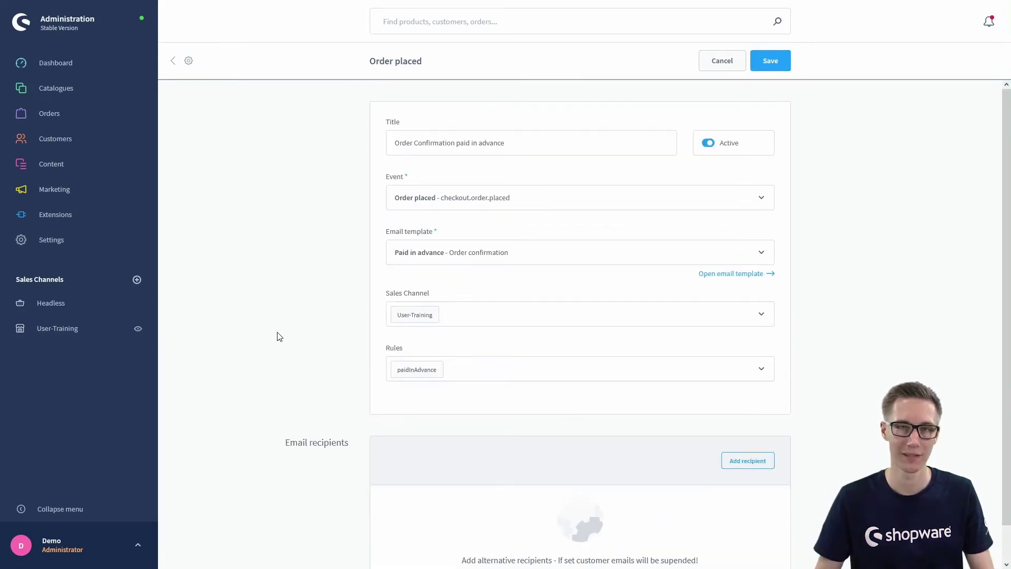
scroll(279, 336, "down", 1)
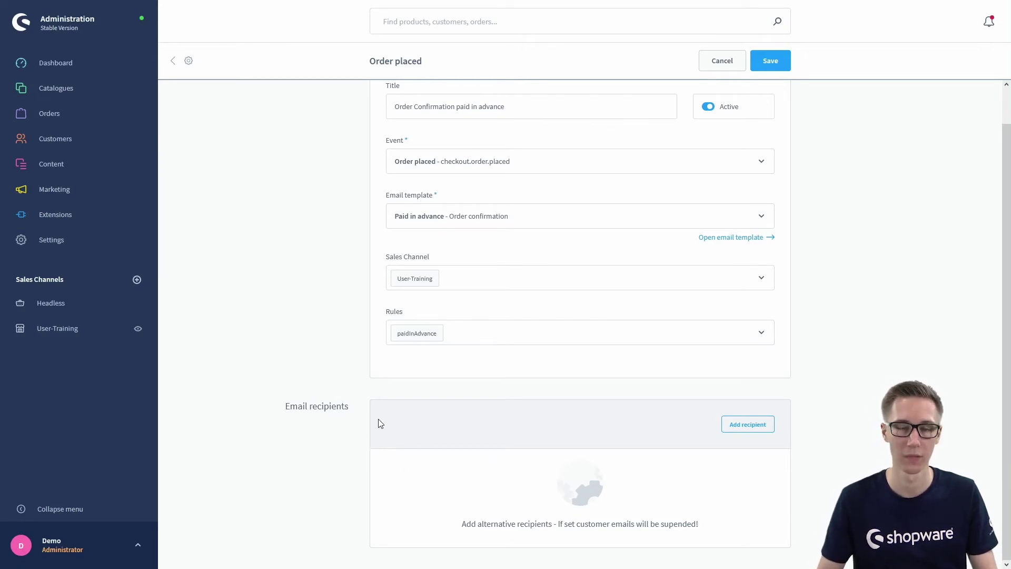
scroll(367, 370, "up", 1)
Save the paid-in-advance event, return to Business events, and open the original Order placed event
left_click(770, 61)
left_click(174, 61)
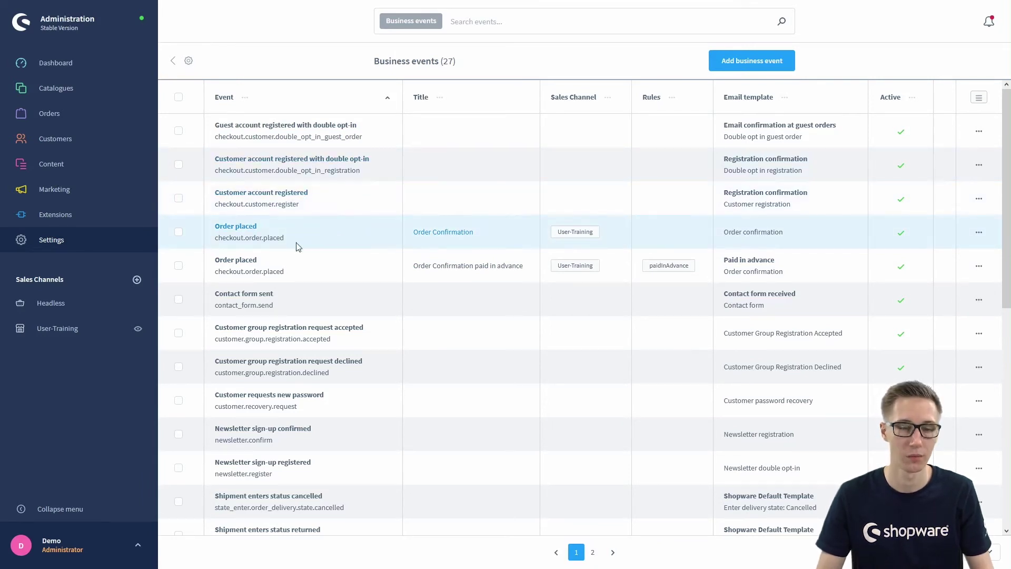
left_click(243, 230)
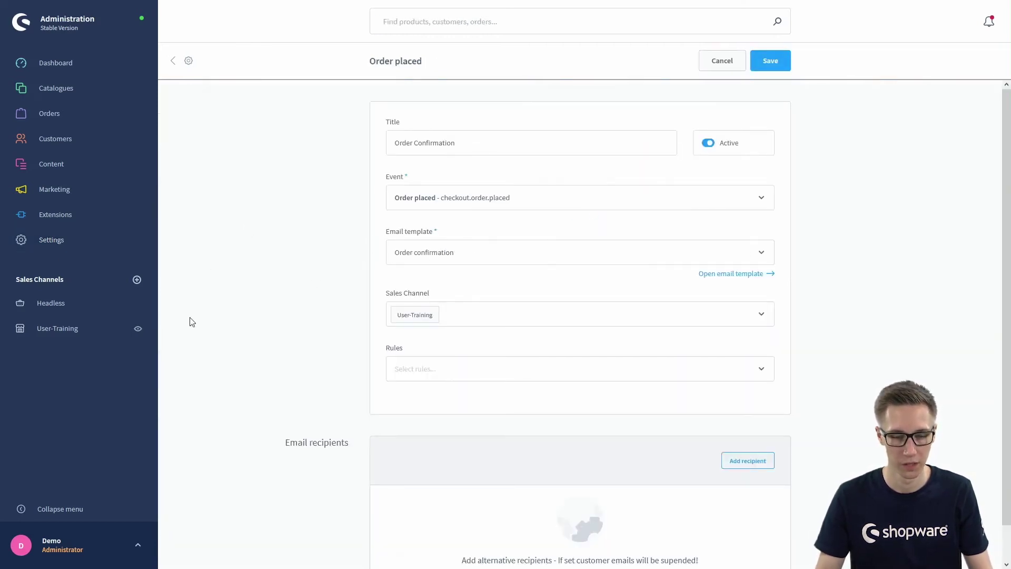
Add the notPaidInAdvance rule to the original Order Confirmation event, save, and return to the list
left_click(478, 364)
type("paid")
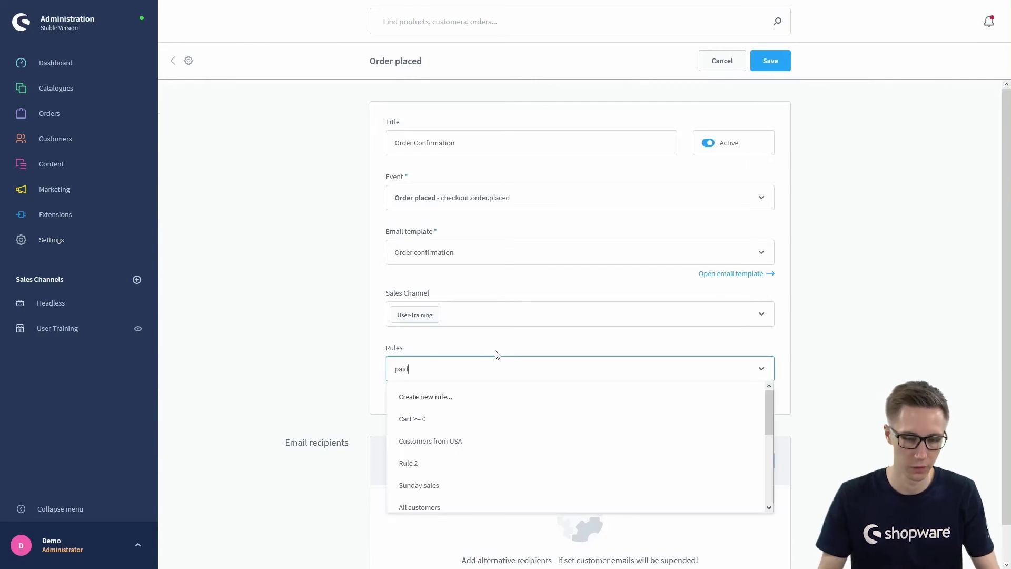
left_click(441, 441)
left_click(339, 390)
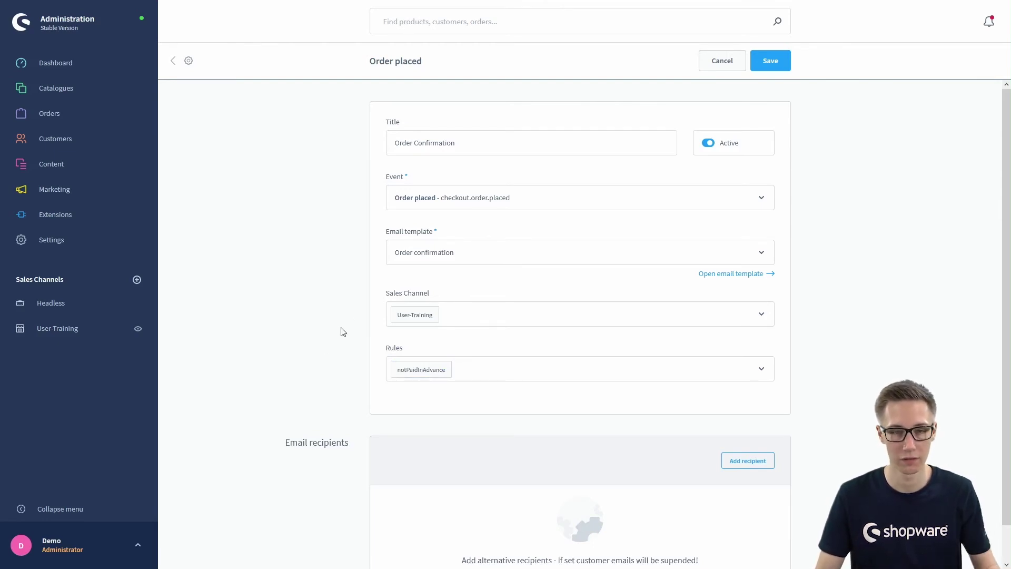
left_click(773, 61)
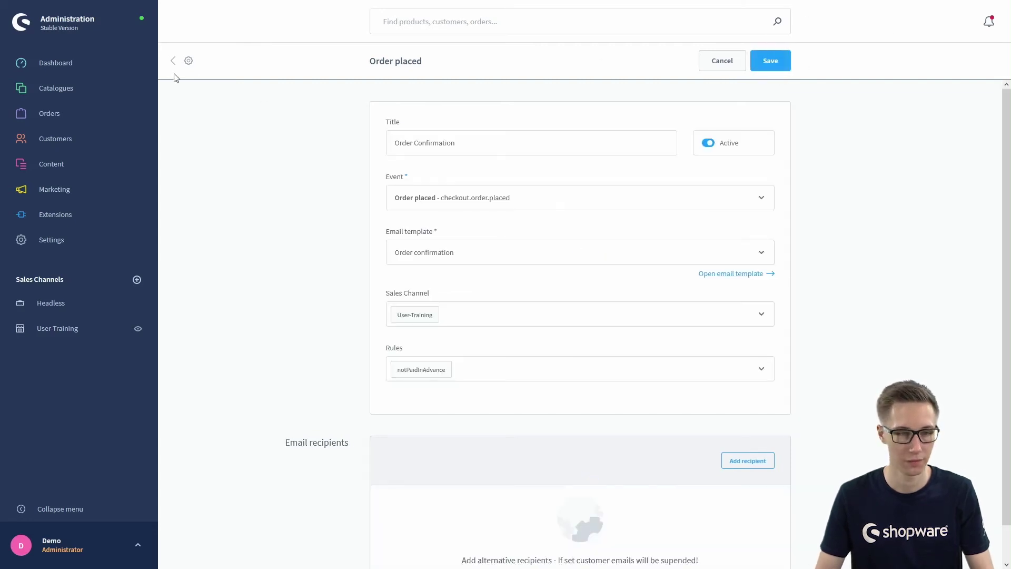
left_click(189, 61)
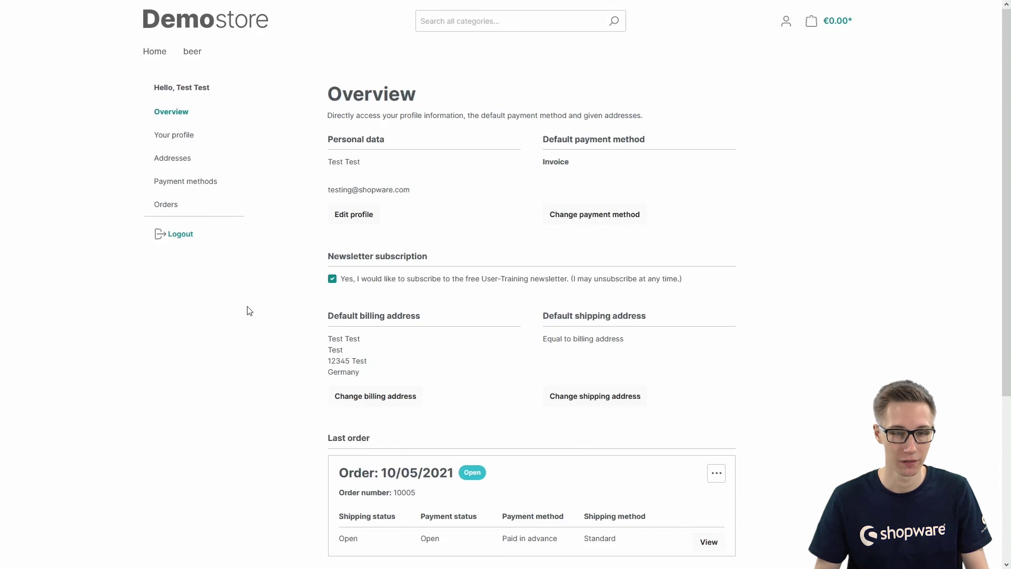
Open the Change payment method page for the last order (Craft Beer, paid in advance)
scroll(384, 368, "down", 3)
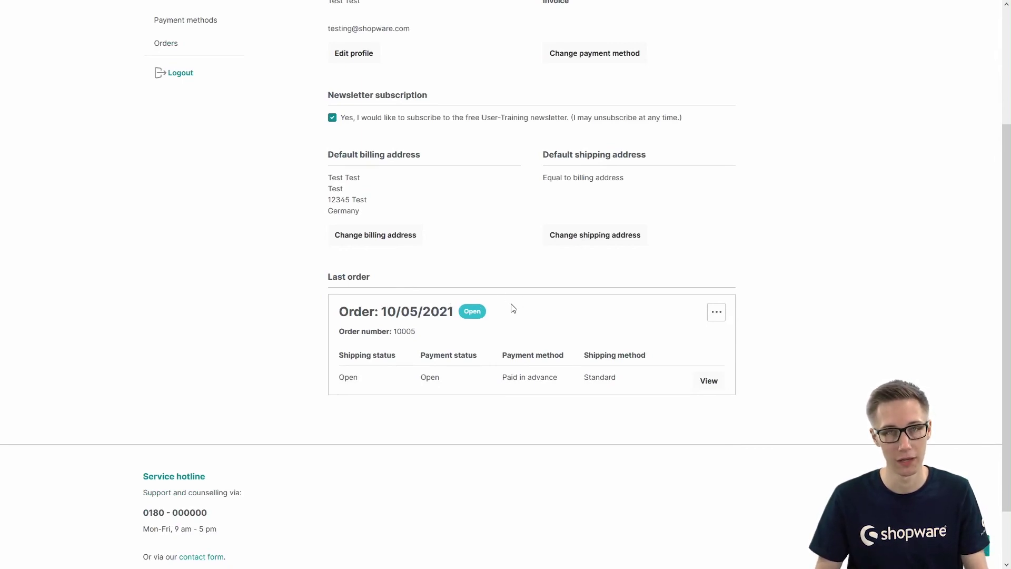
left_click(717, 315)
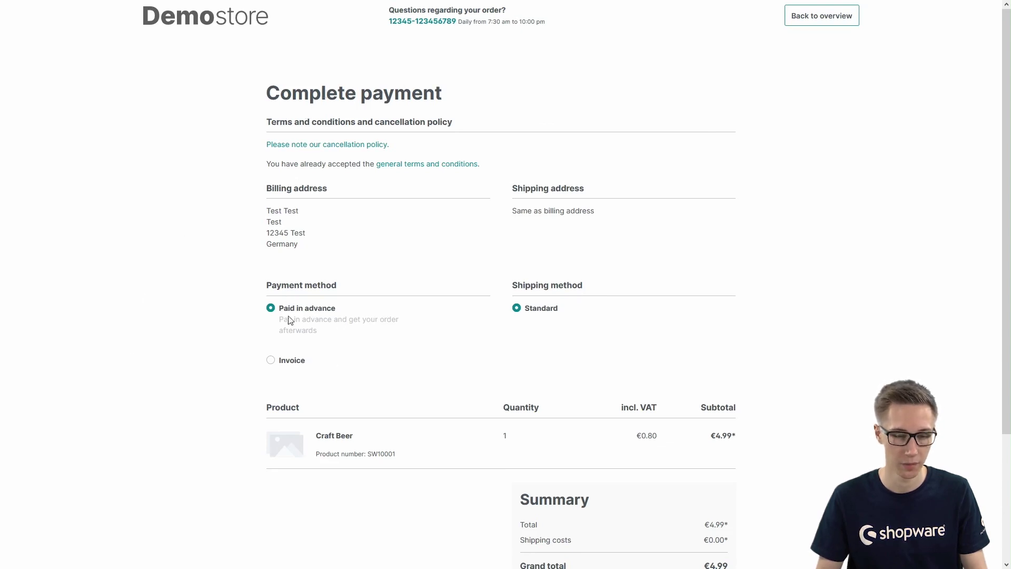
Switch the Craft Beer order's payment from Paid in advance to Invoice and confirm the change
scroll(450, 331, "down", 3)
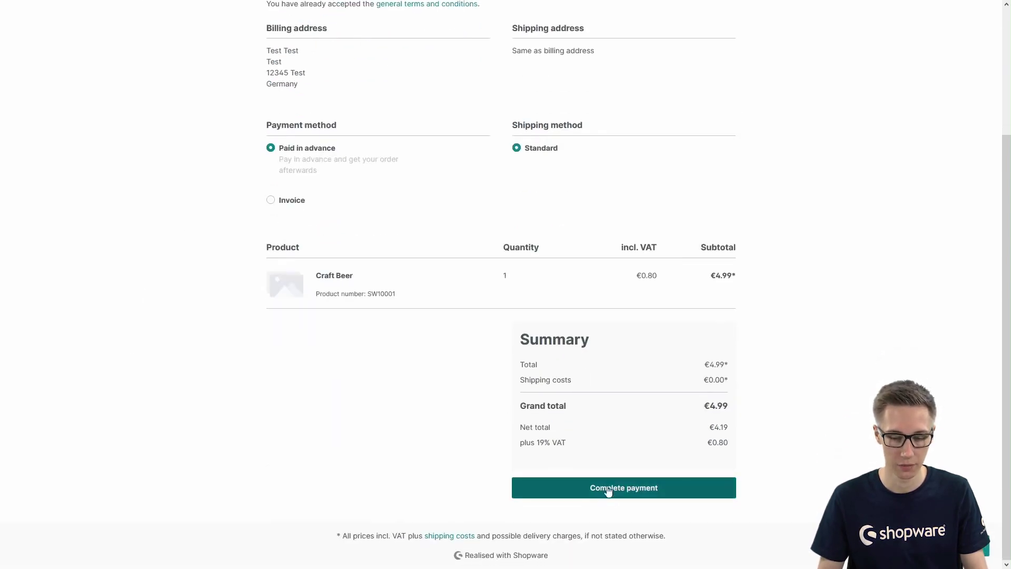
left_click(607, 489)
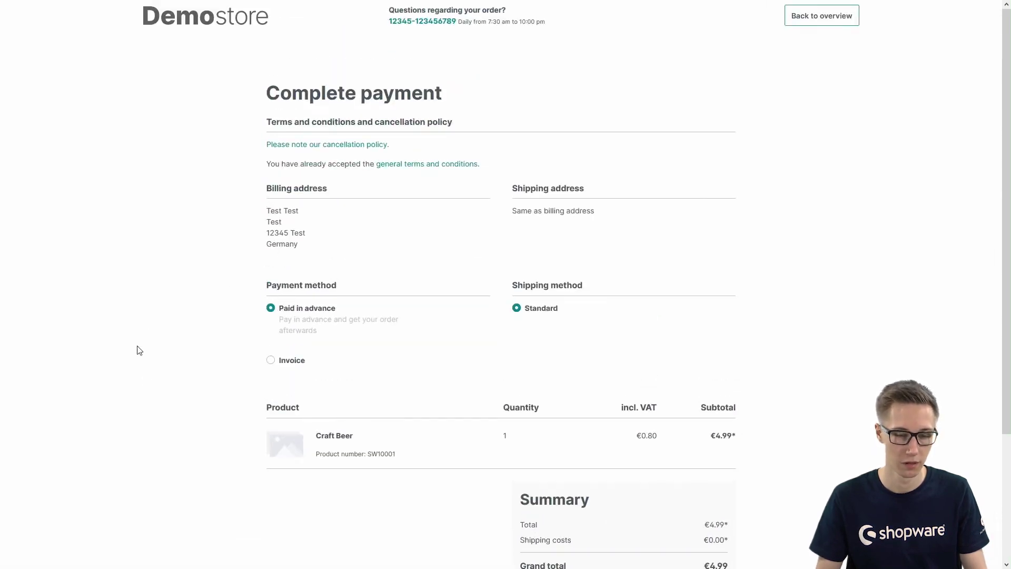
left_click(272, 361)
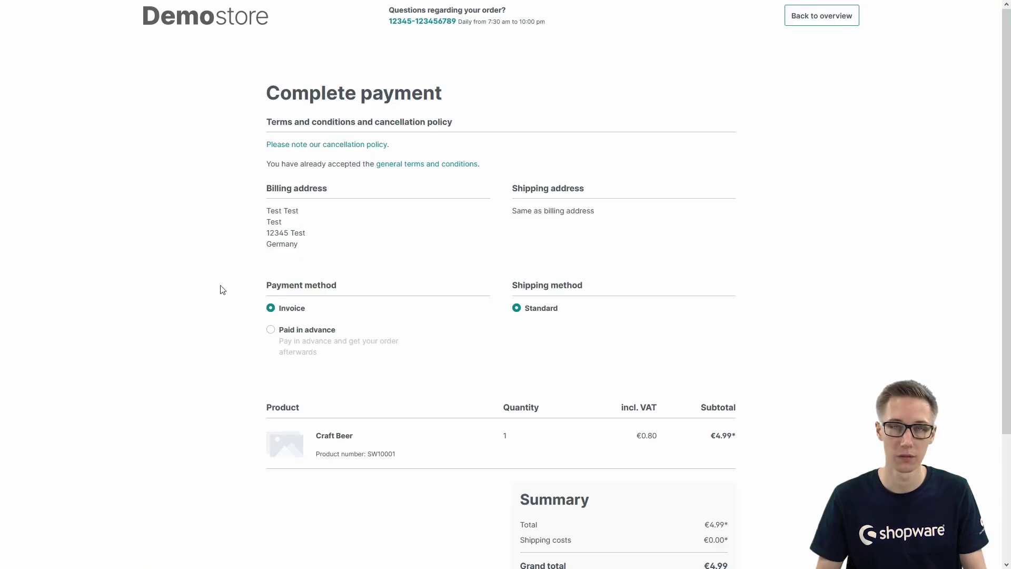
scroll(167, 311, "down", 3)
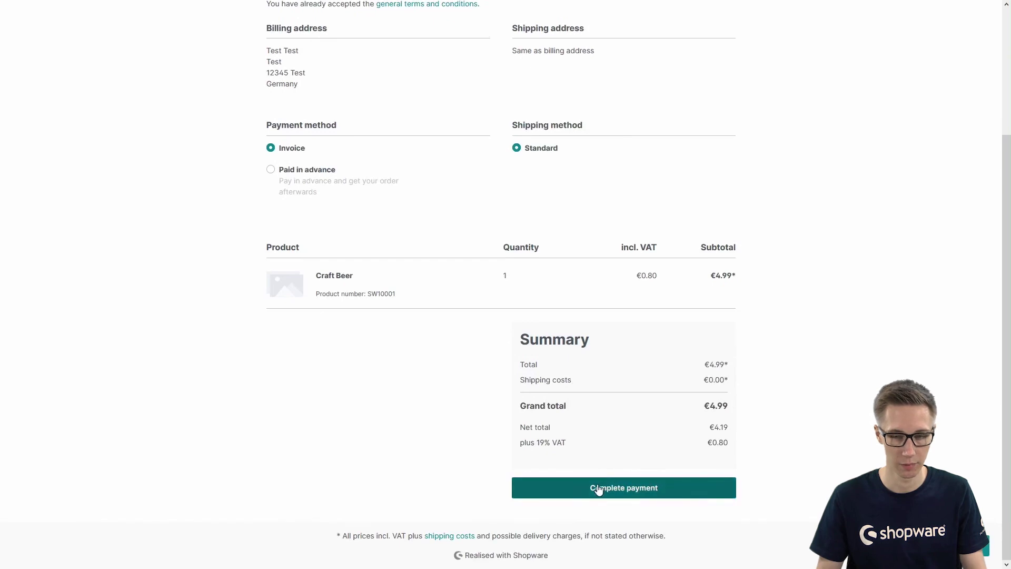
left_click(599, 490)
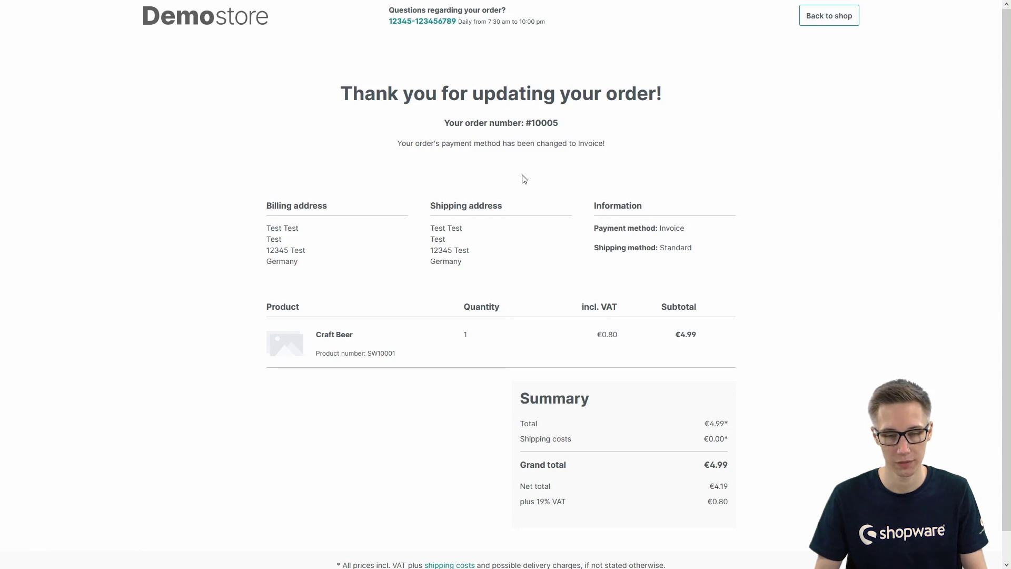
scroll(519, 160, "down", 1)
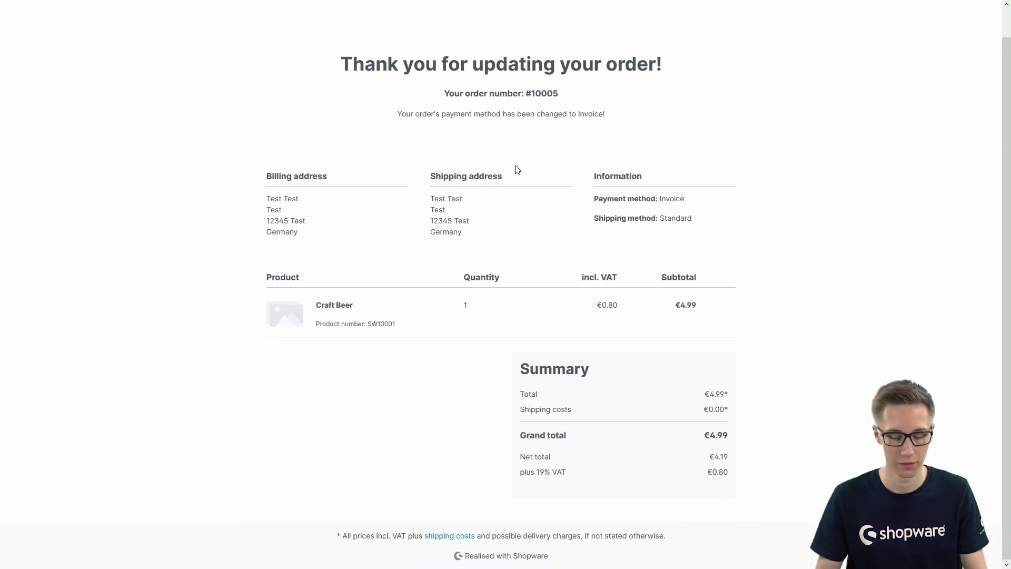